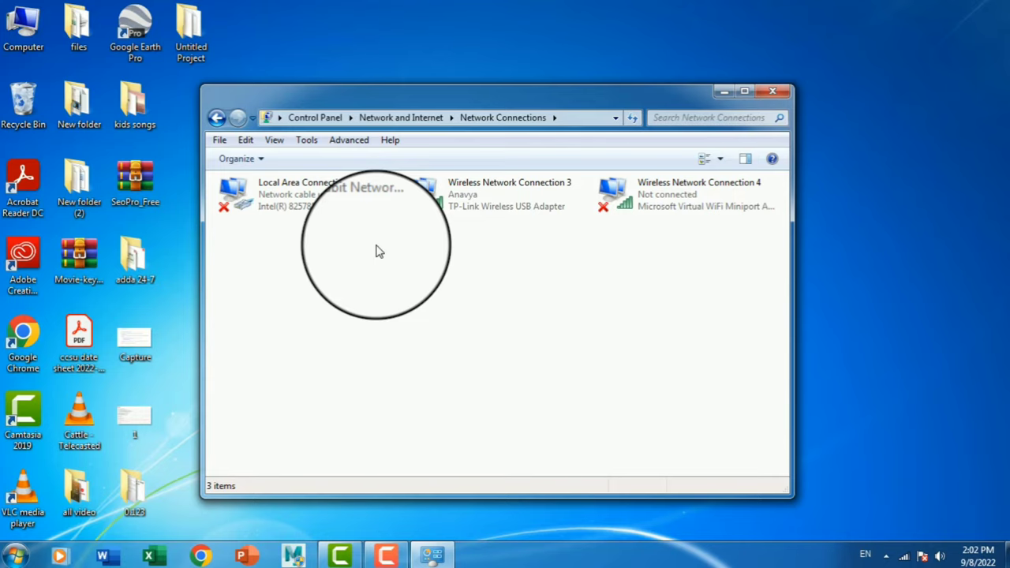
Open Device Manager in the computer's management console and expand the Network adapters category.
{"action": "left_click_drag", "start_coordinate": [512, 100], "coordinate": [570, 71]}
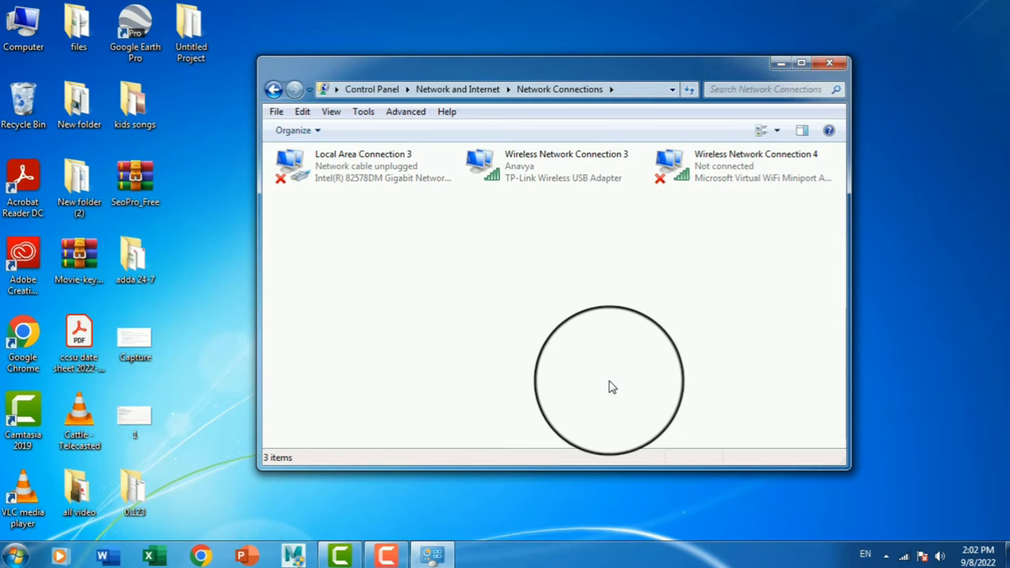
{"action": "right_click", "coordinate": [17, 30]}
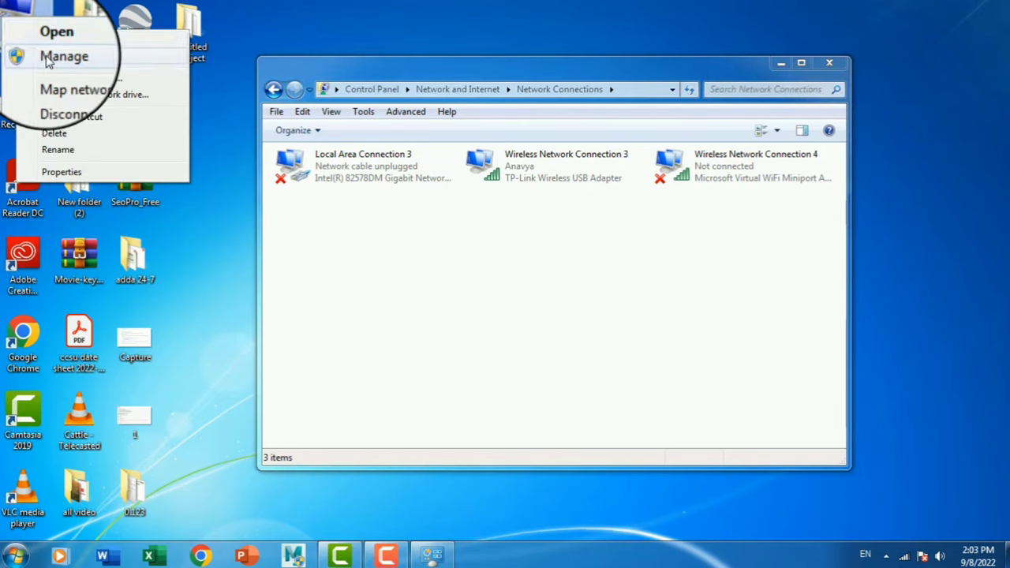
{"action": "left_click", "coordinate": [48, 59]}
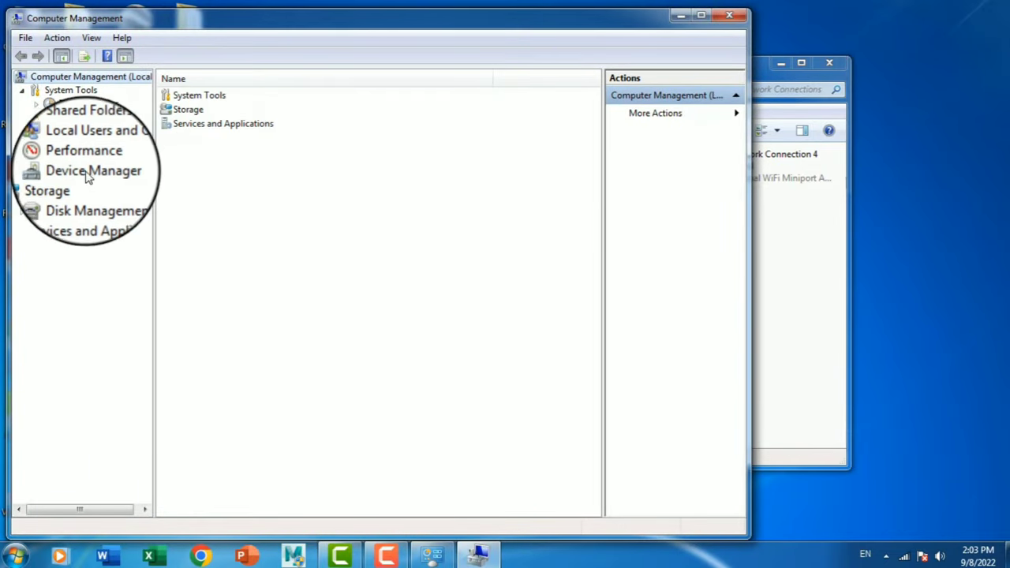
{"action": "left_click", "coordinate": [87, 170]}
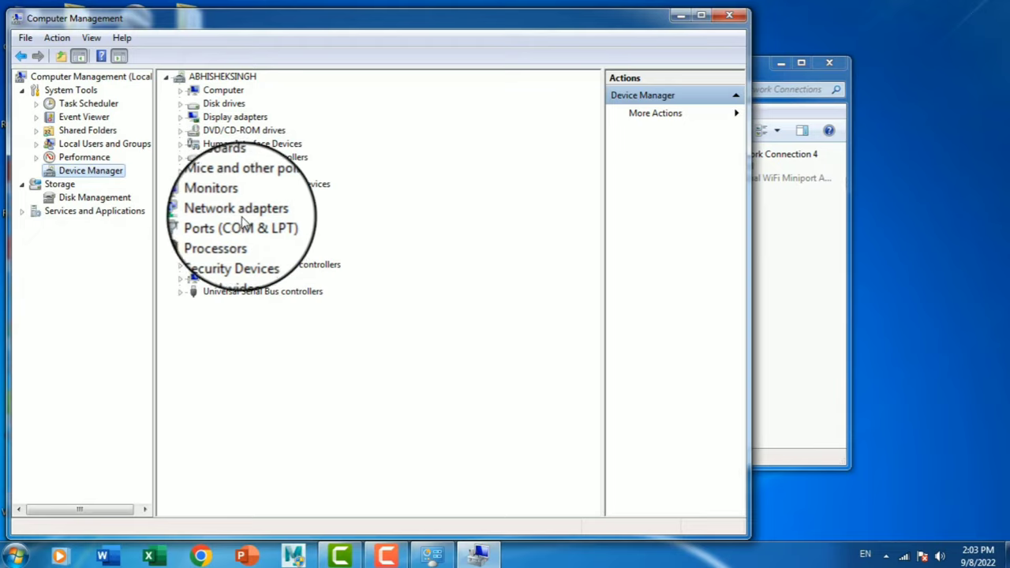
{"action": "left_click", "coordinate": [180, 212]}
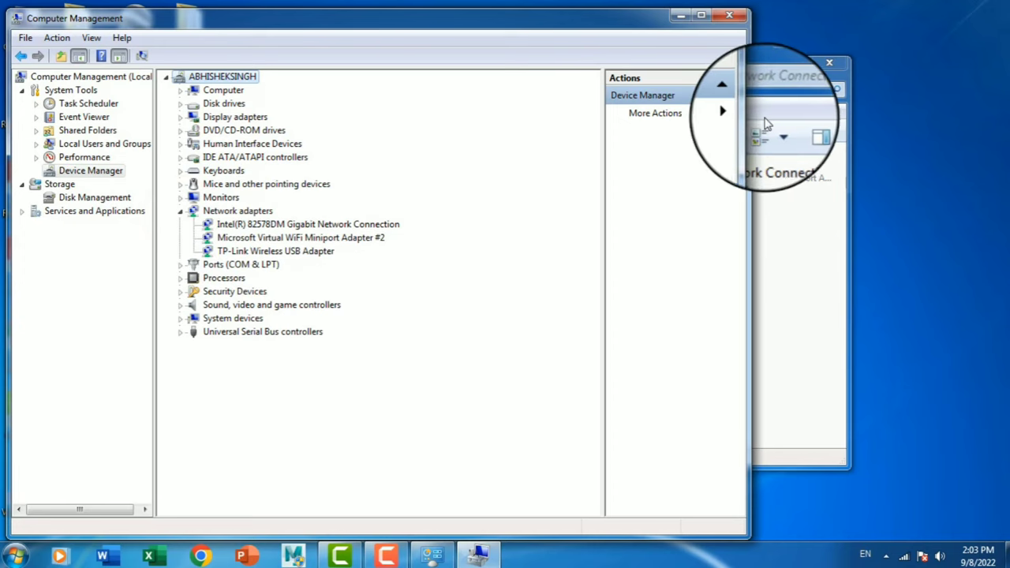
Place the Network Connections window beside the device list and uninstall the Intel(R) 82578DM Gigabit Network Connection adapter.
{"action": "left_click", "coordinate": [764, 67]}
{"action": "left_click_drag", "start_coordinate": [730, 70], "coordinate": [888, 119]}
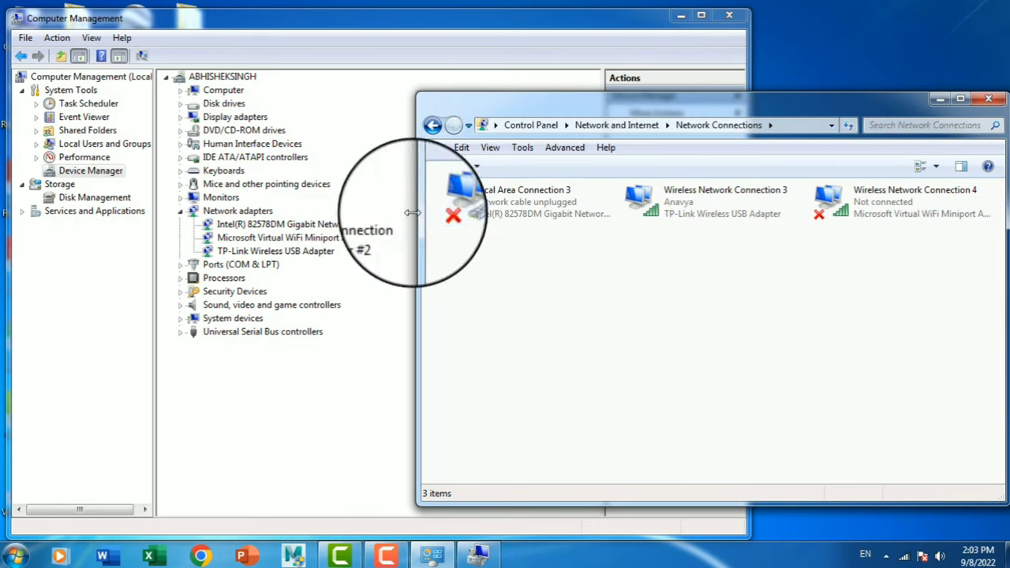
{"action": "right_click", "coordinate": [242, 227]}
{"action": "left_click", "coordinate": [277, 270]}
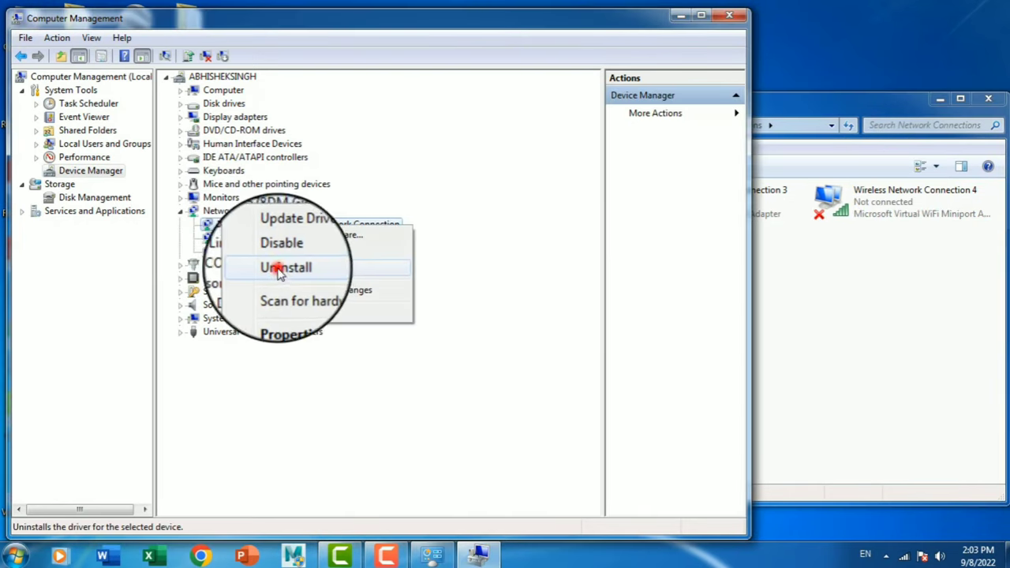
{"action": "left_click", "coordinate": [527, 334]}
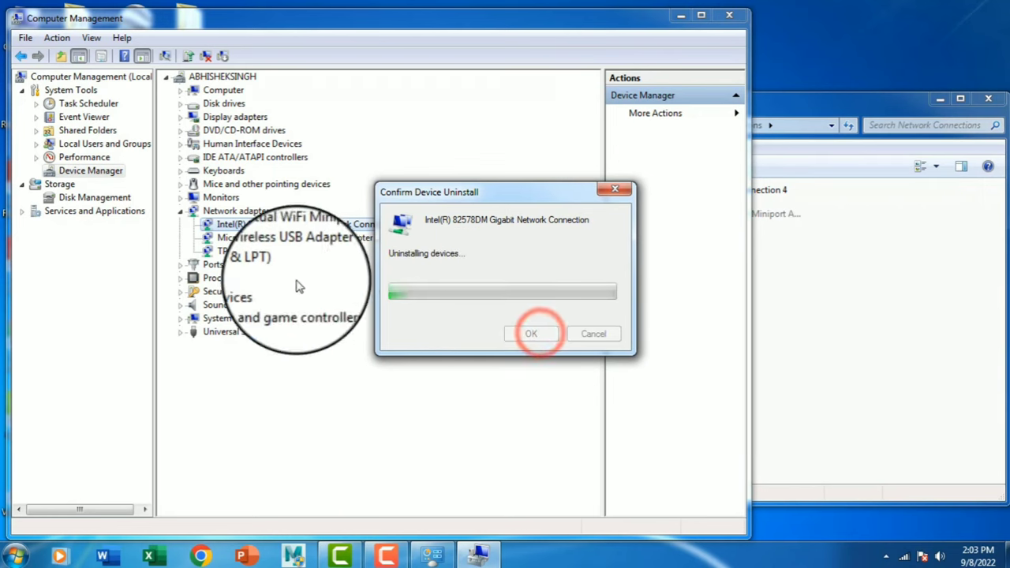
{"action": "left_click", "coordinate": [830, 264]}
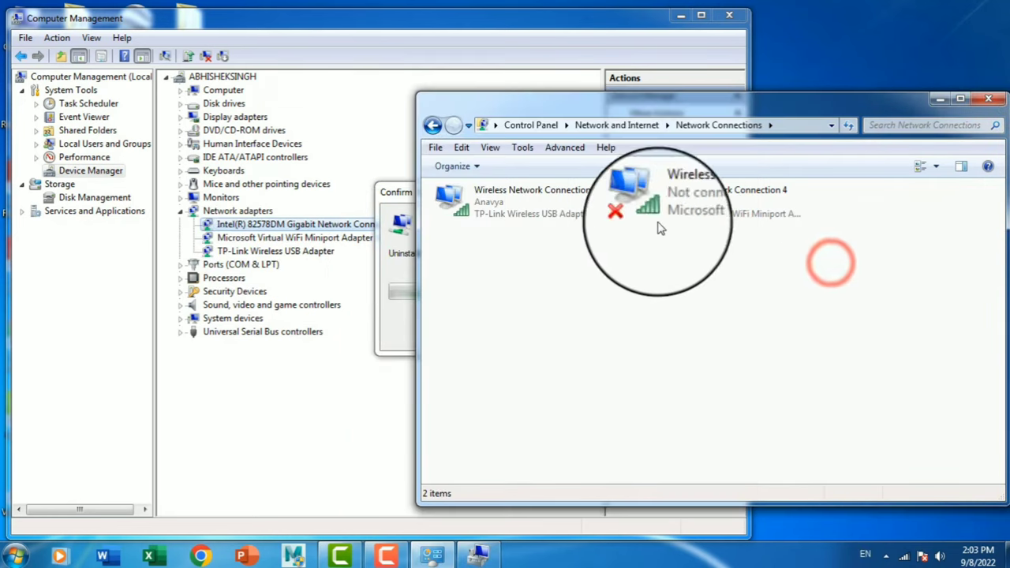
Uninstall the Microsoft Virtual WiFi Miniport Adapter #2 from the network adapters.
{"action": "left_click", "coordinate": [243, 247]}
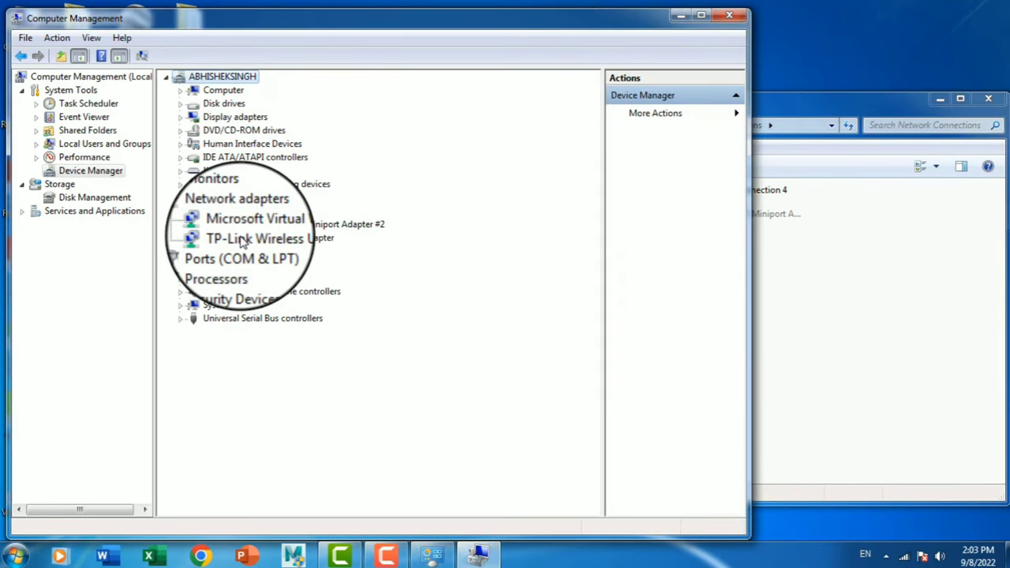
{"action": "right_click", "coordinate": [237, 225]}
{"action": "left_click", "coordinate": [269, 269]}
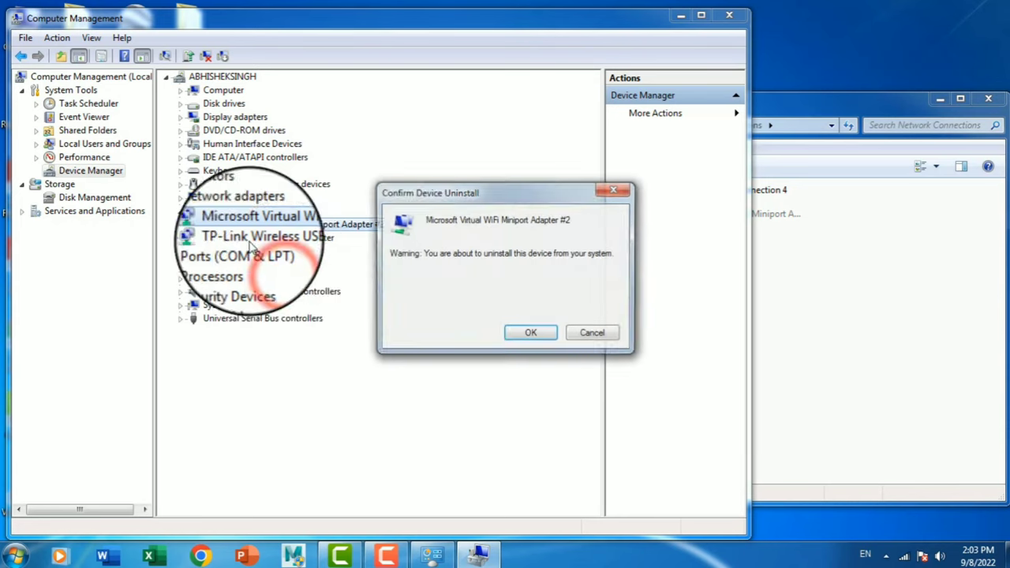
{"action": "left_click", "coordinate": [531, 333]}
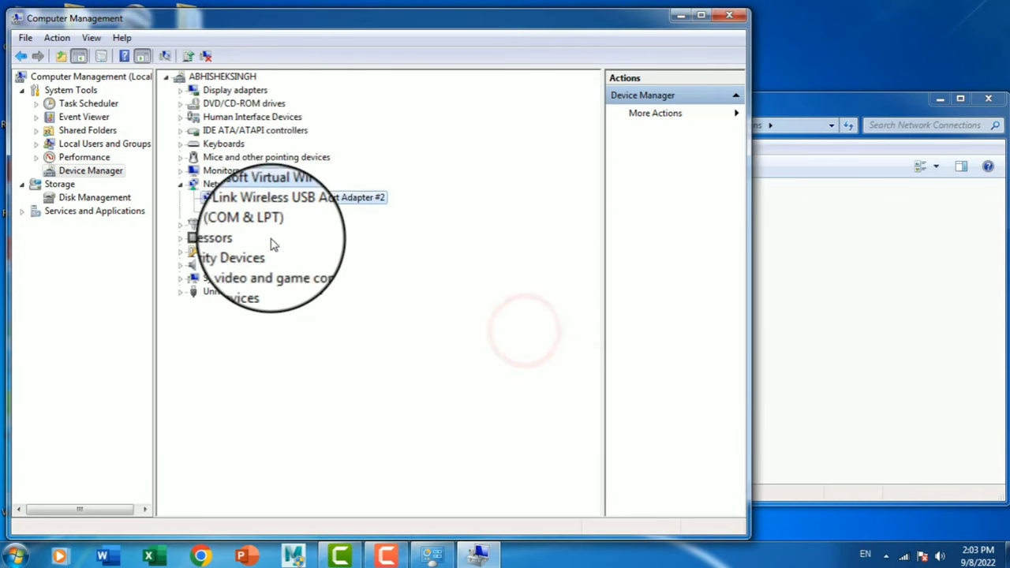
Uninstall the TP-Link Wireless USB Adapter and bring the Network Connections window forward.
{"action": "right_click", "coordinate": [262, 239]}
{"action": "right_click", "coordinate": [229, 225]}
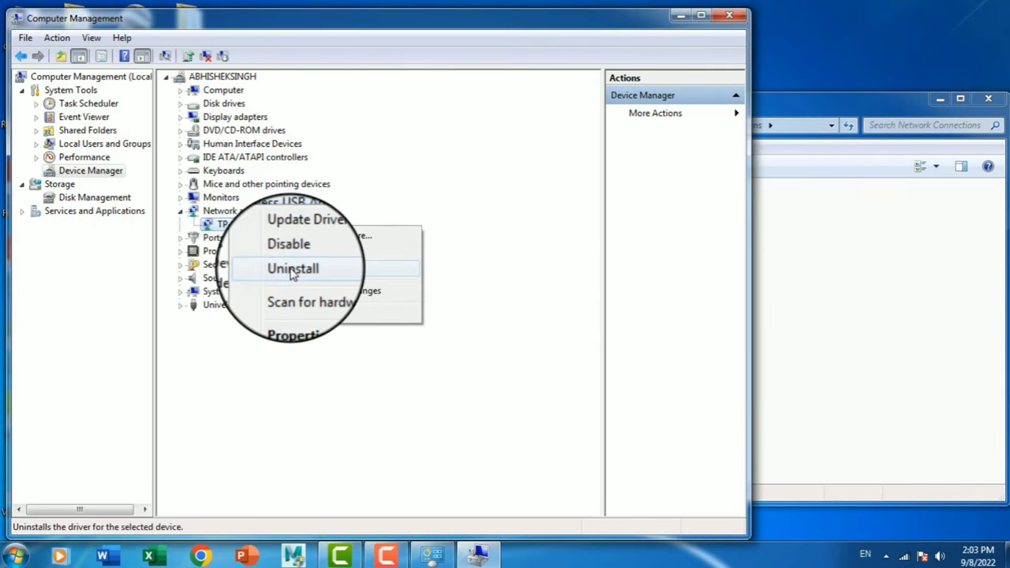
{"action": "left_click", "coordinate": [292, 270]}
{"action": "left_click", "coordinate": [531, 334]}
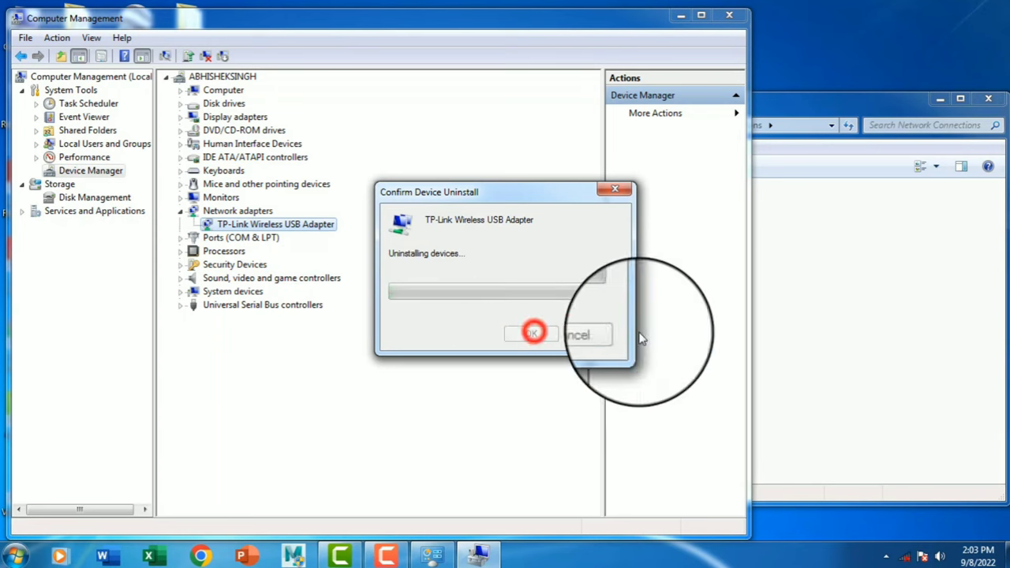
{"action": "left_click", "coordinate": [807, 318]}
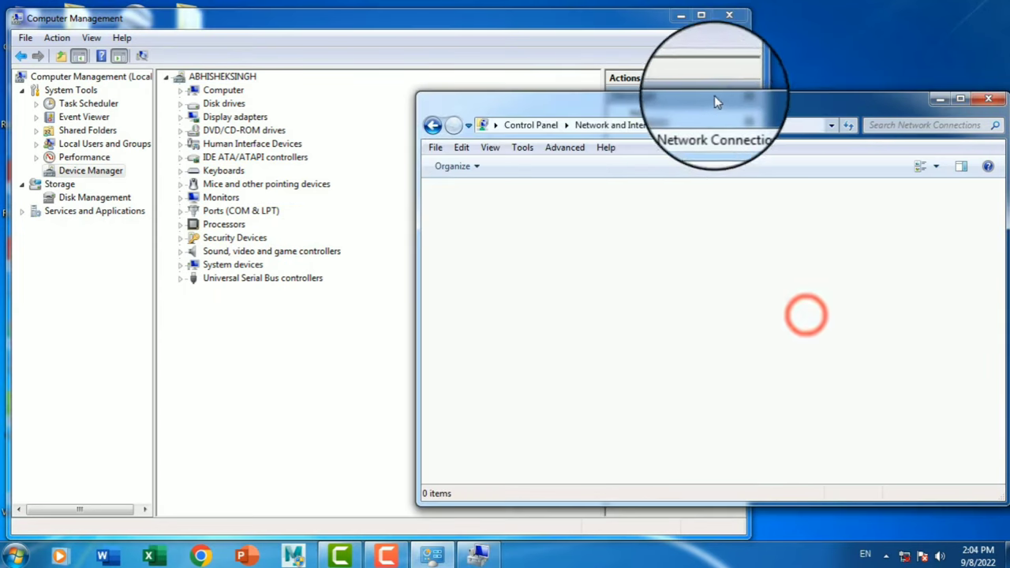
Go from the Network and Sharing Center to the adapter settings and check the list of network connections.
{"action": "mouse_move", "coordinate": [709, 111]}
{"action": "left_mouse_down"}
{"action": "mouse_move", "coordinate": [592, 102]}
{"action": "mouse_move", "coordinate": [697, 123]}
{"action": "left_mouse_up"}
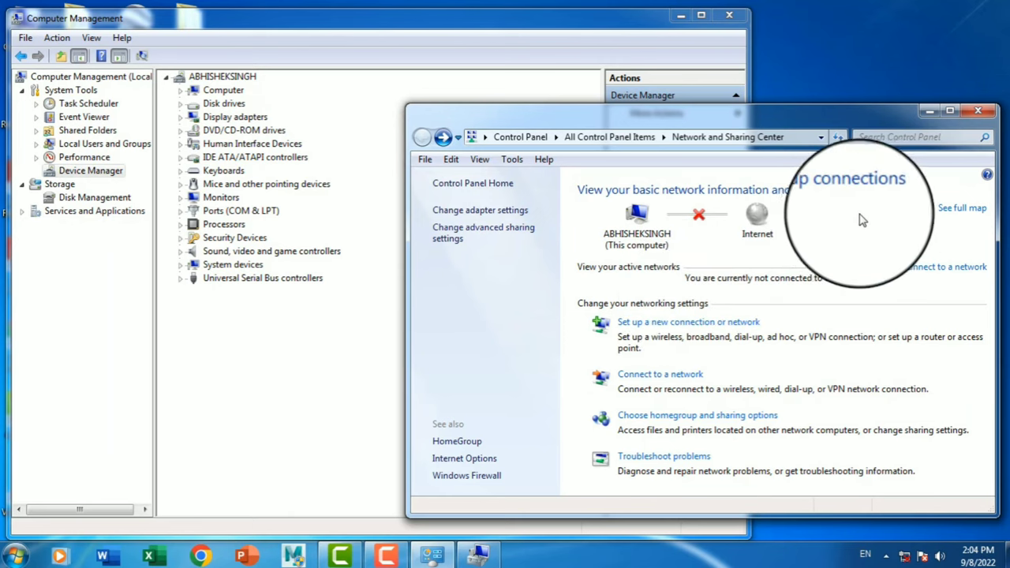
{"action": "left_click", "coordinate": [472, 211]}
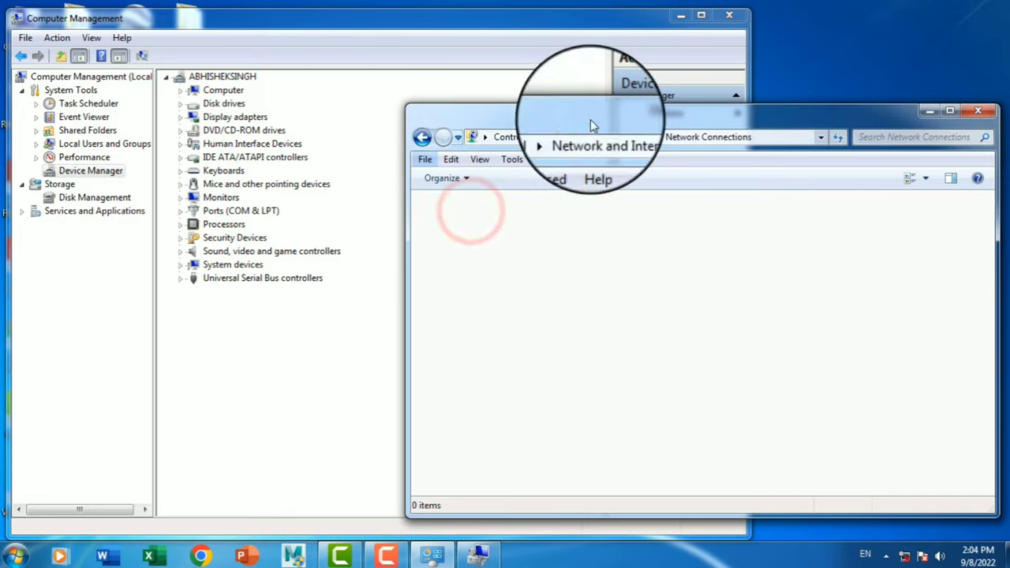
{"action": "left_click_drag", "start_coordinate": [650, 113], "coordinate": [571, 80]}
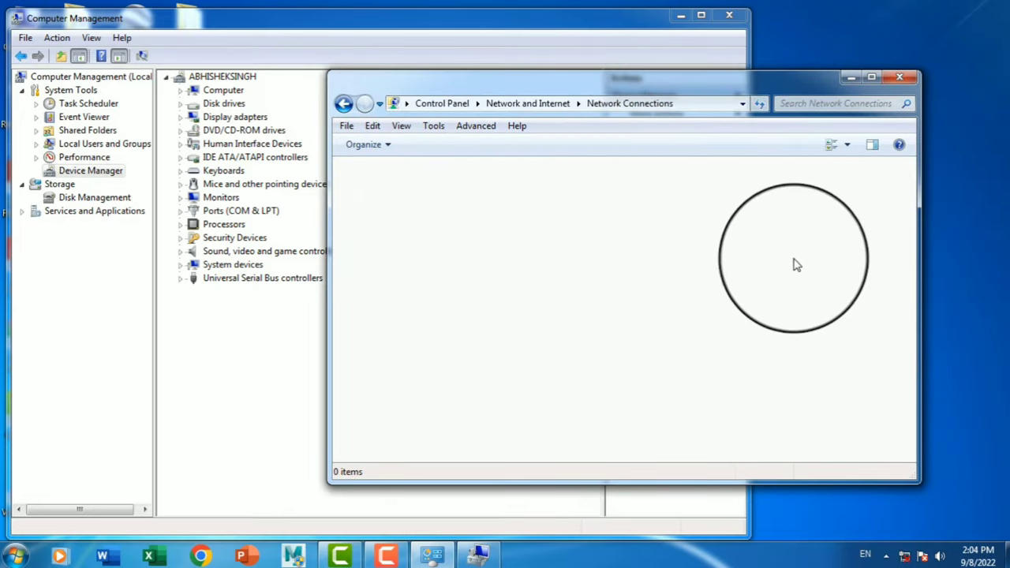
Close the Network Connections window, reopen the Network and Sharing Center, and view its adapter settings again.
{"action": "left_click", "coordinate": [900, 77]}
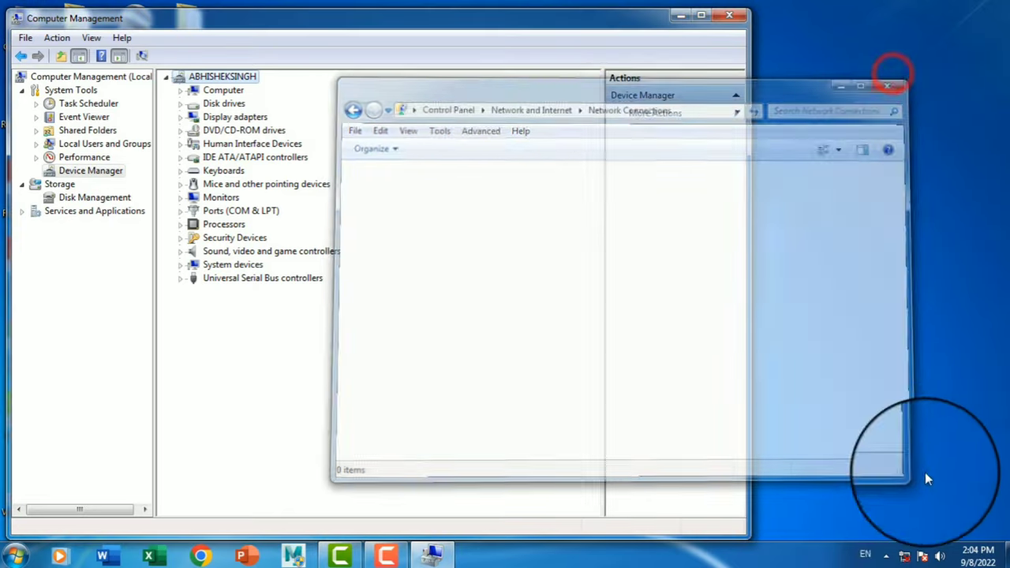
{"action": "right_click", "coordinate": [906, 558]}
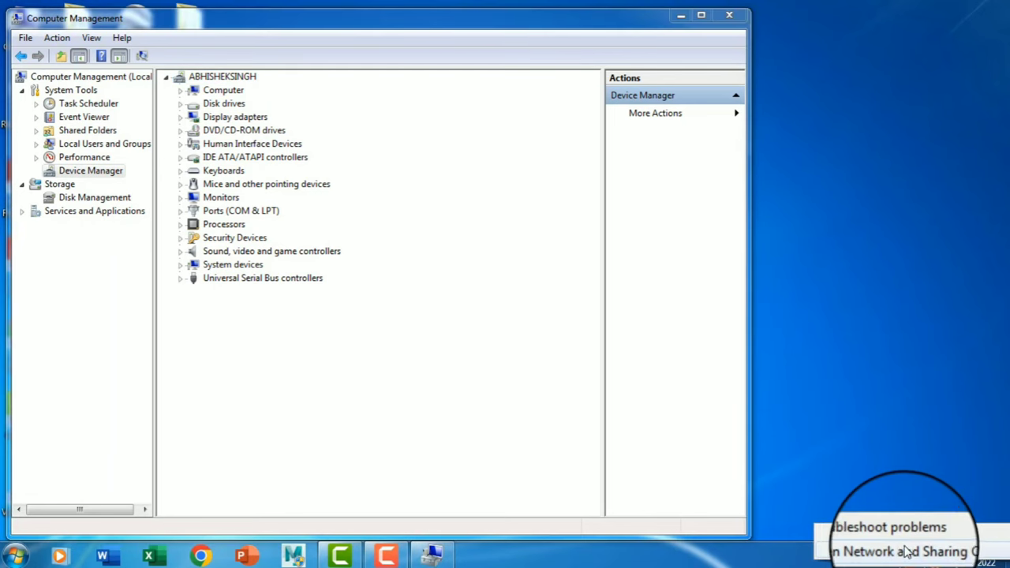
{"action": "left_click", "coordinate": [895, 549]}
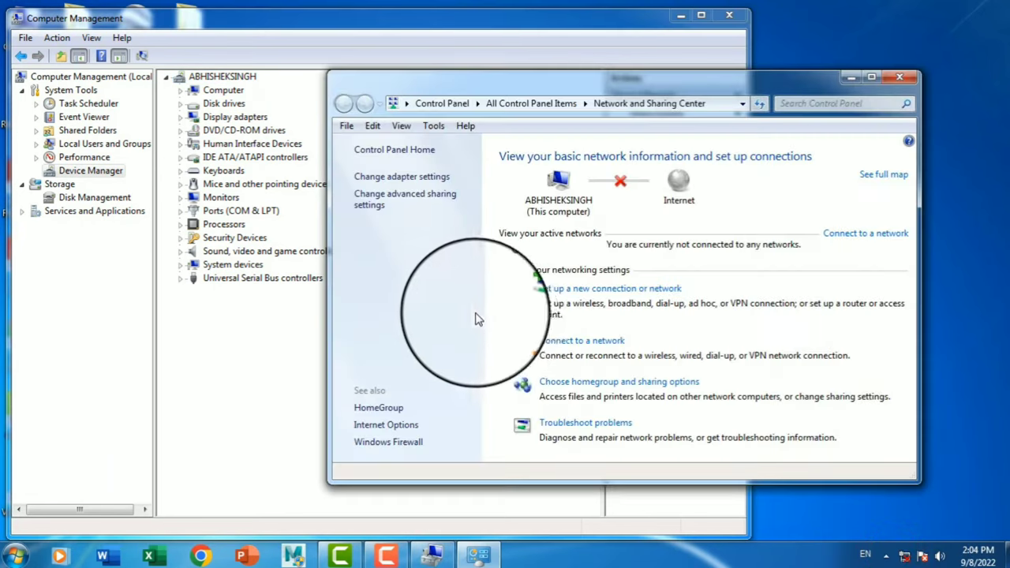
{"action": "left_click", "coordinate": [404, 178]}
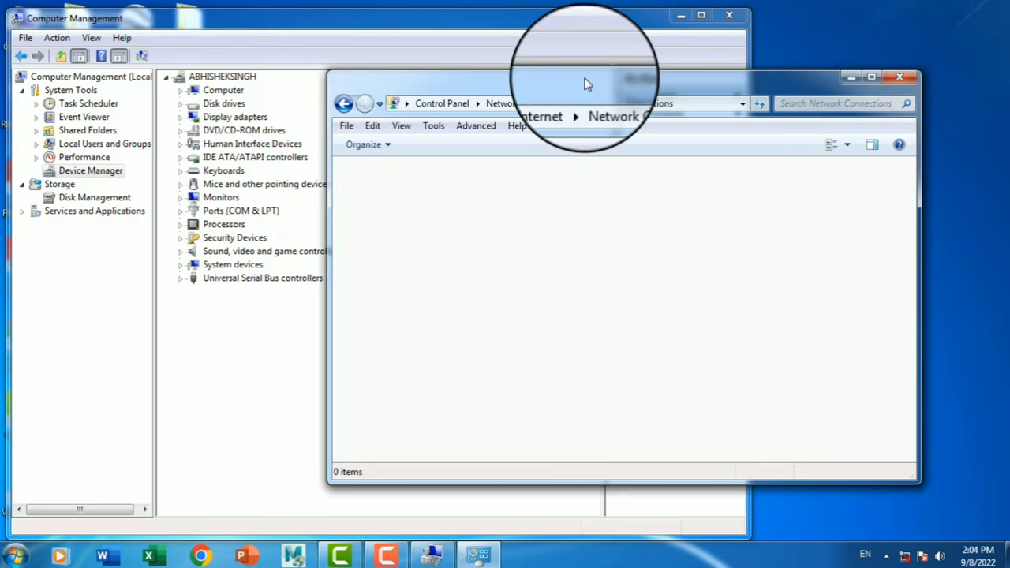
Move the Network Connections window aside and scan for hardware changes in Device Manager to reinstall the network adapters.
{"action": "left_click_drag", "start_coordinate": [585, 82], "coordinate": [659, 115]}
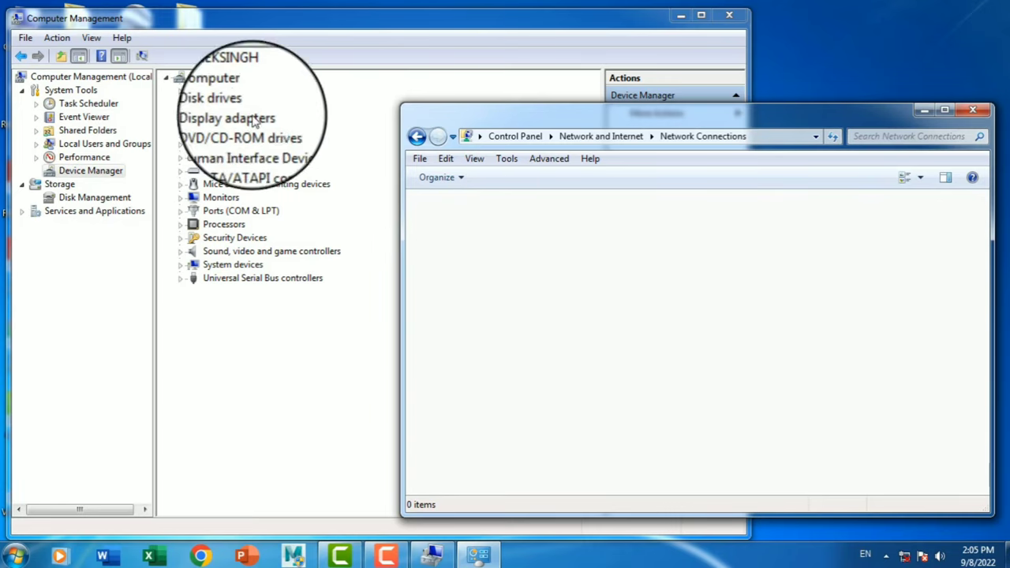
{"action": "left_click", "coordinate": [241, 187]}
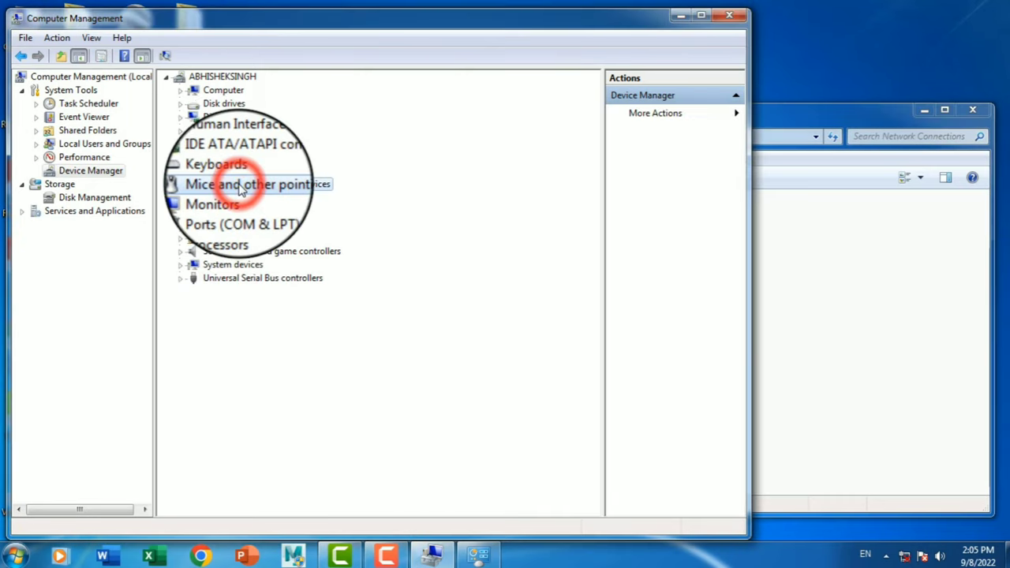
{"action": "left_click", "coordinate": [166, 59]}
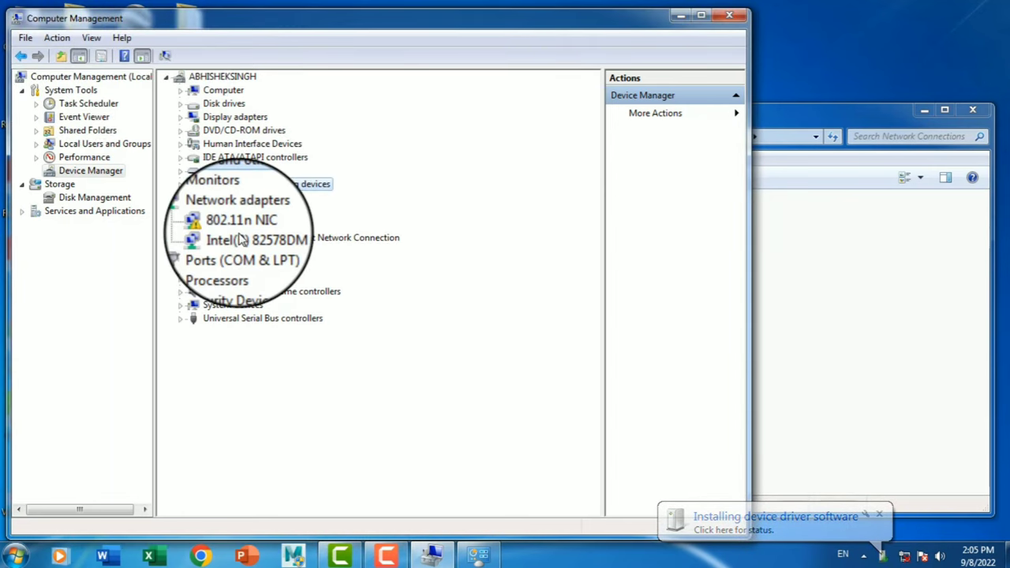
Bring the Network Connections window forward, return to the Network and Sharing Center, and reopen the adapter settings to check the connections.
{"action": "left_click", "coordinate": [813, 111]}
{"action": "left_click_drag", "start_coordinate": [810, 111], "coordinate": [820, 100]}
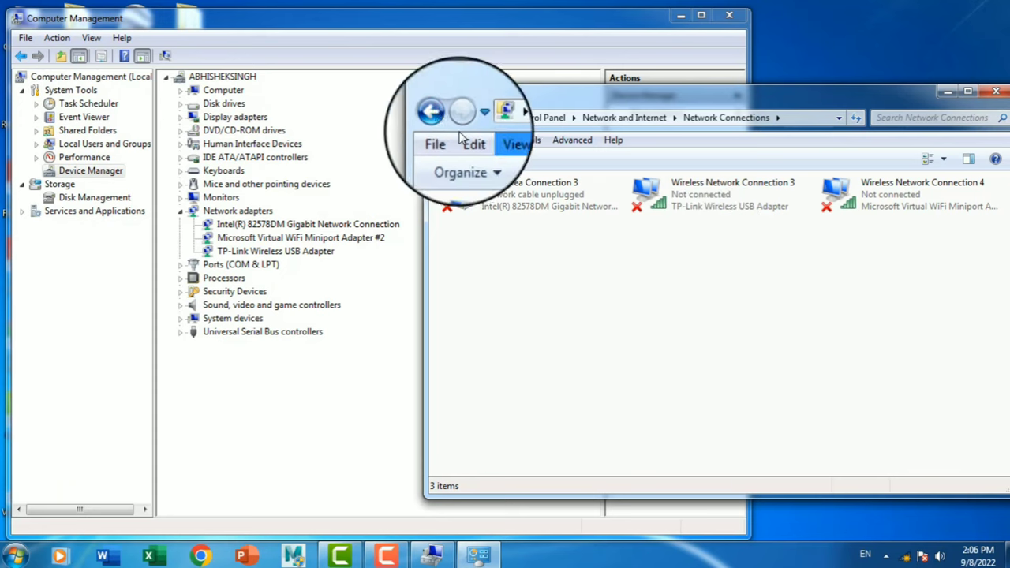
{"action": "left_click", "coordinate": [440, 118]}
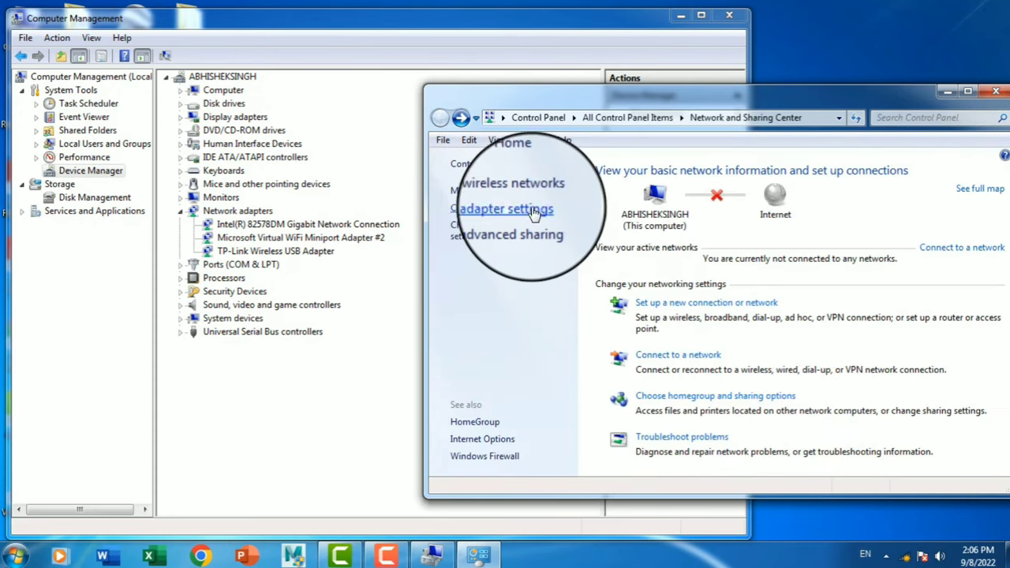
{"action": "left_click", "coordinate": [493, 208]}
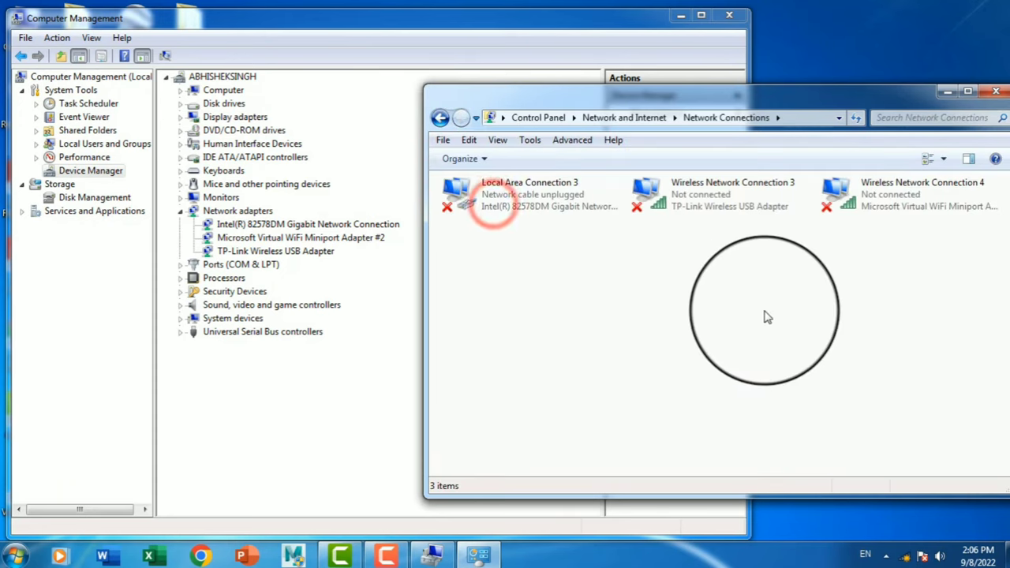